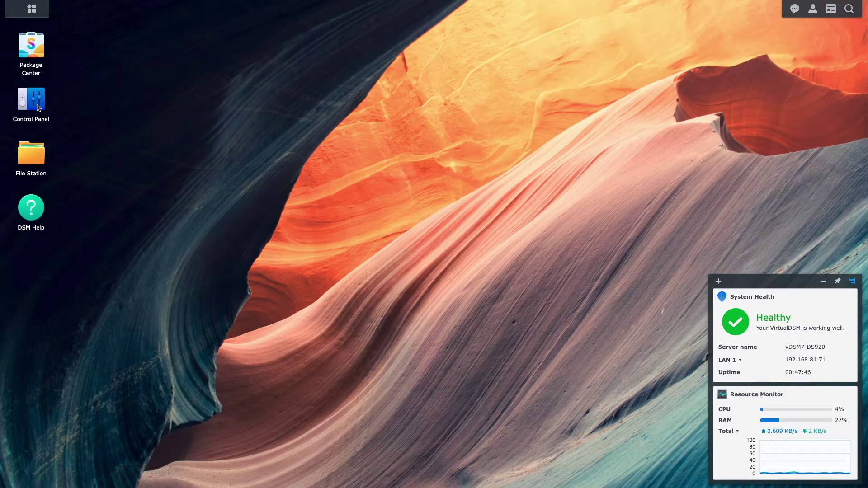
- Enable QuickConnect under External Access and sign in to the Synology Account
{"action": "left_click", "coordinate": [38, 108]}
{"action": "left_click", "coordinate": [204, 234]}
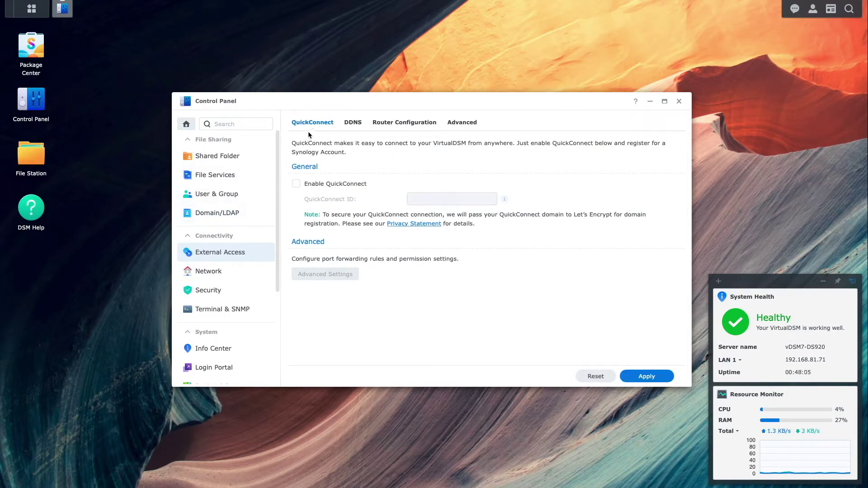
{"action": "left_click", "coordinate": [297, 184]}
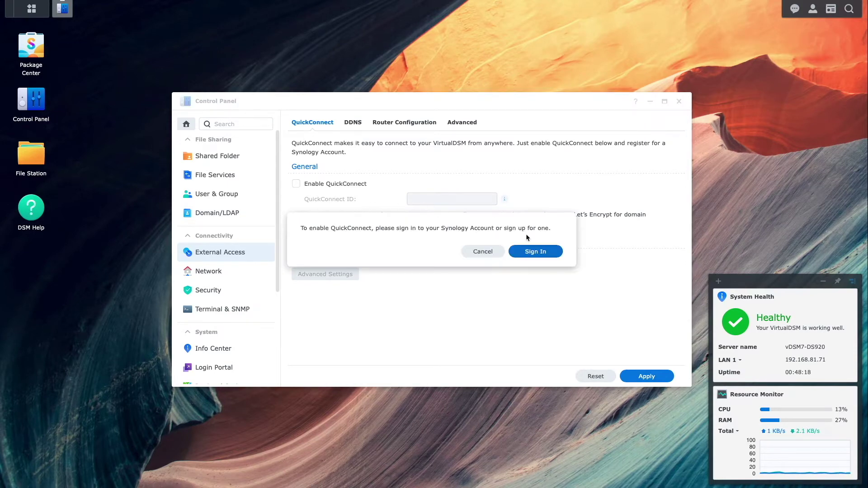
{"action": "left_click", "coordinate": [538, 253]}
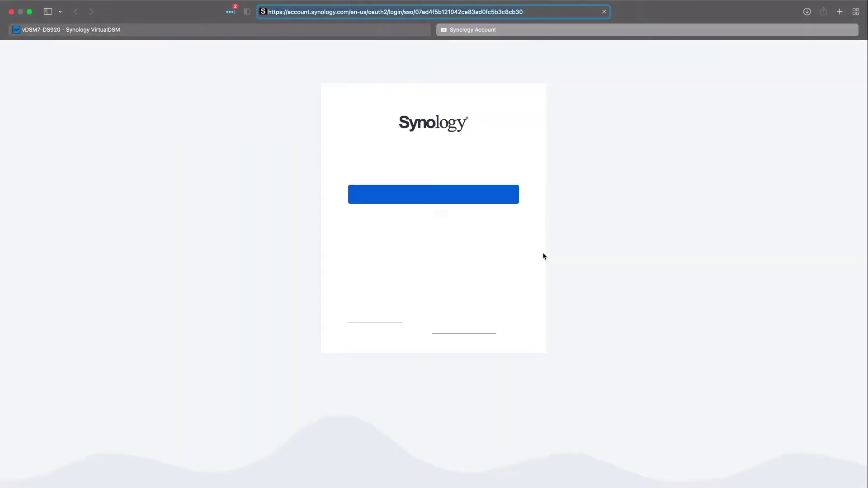
{"action": "left_click", "coordinate": [475, 196]}
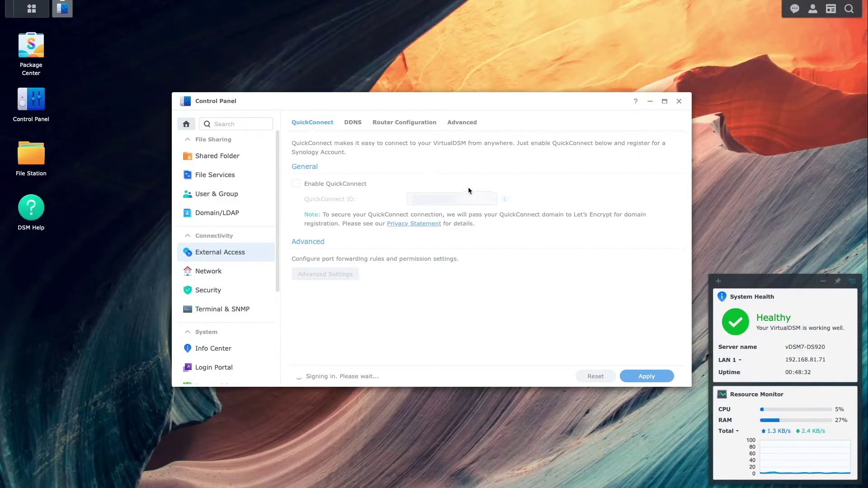
- Enter 'da-tech-tip' as the QuickConnect ID and bring up its Advanced Settings
{"action": "left_click", "coordinate": [452, 199]}
{"action": "type", "text": "da"}
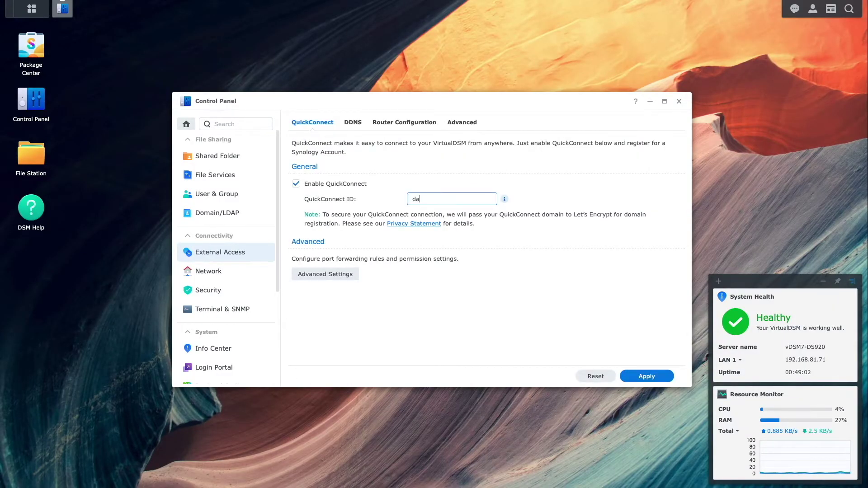
{"action": "type", "text": "-tech-tips"}
{"action": "left_click", "coordinate": [329, 277]}
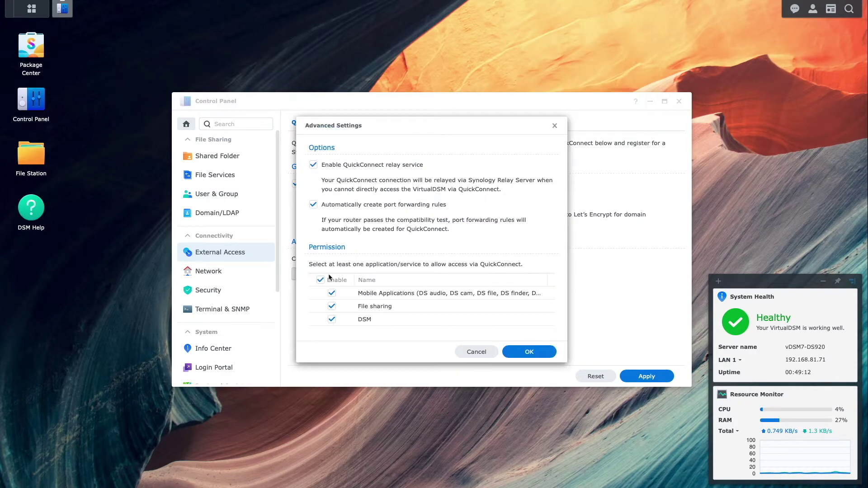
- Permit only File sharing through QuickConnect by disabling Mobile Applications and DSM, then apply
{"action": "left_click", "coordinate": [332, 293]}
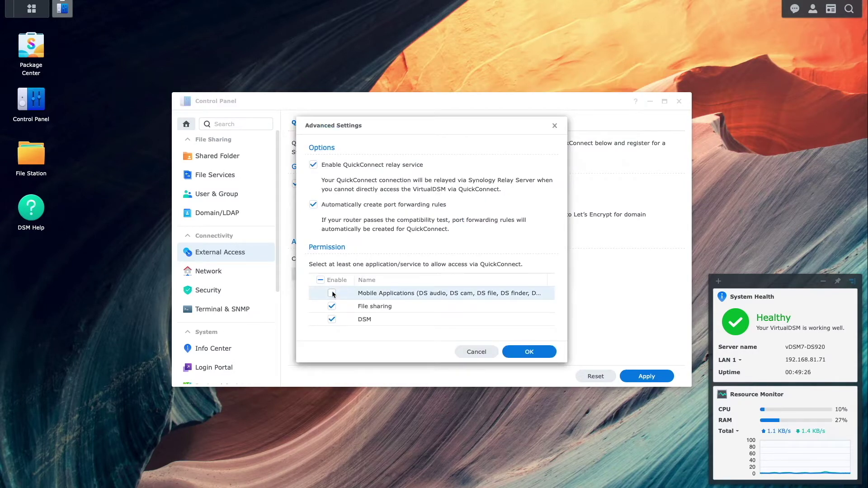
{"action": "left_click", "coordinate": [332, 320]}
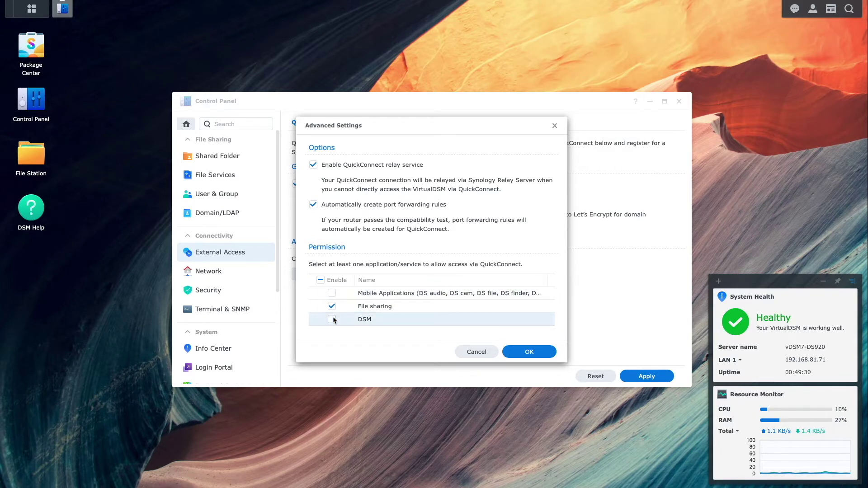
{"action": "left_click", "coordinate": [521, 352]}
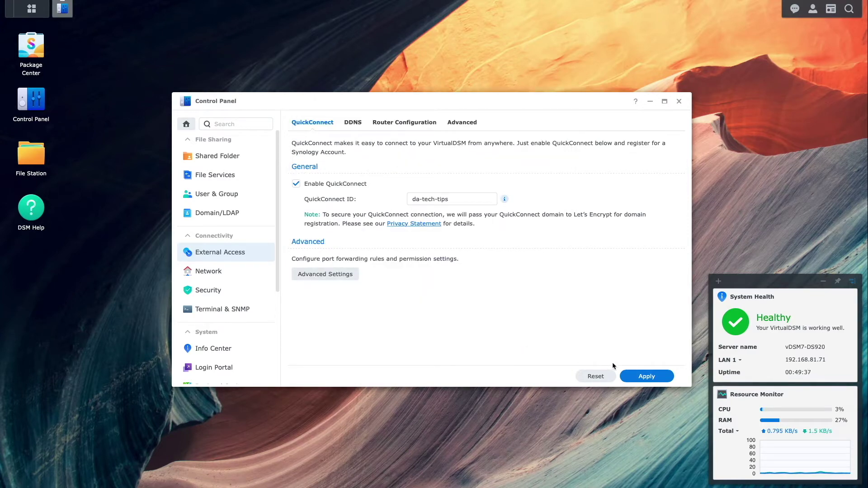
{"action": "left_click", "coordinate": [642, 376]}
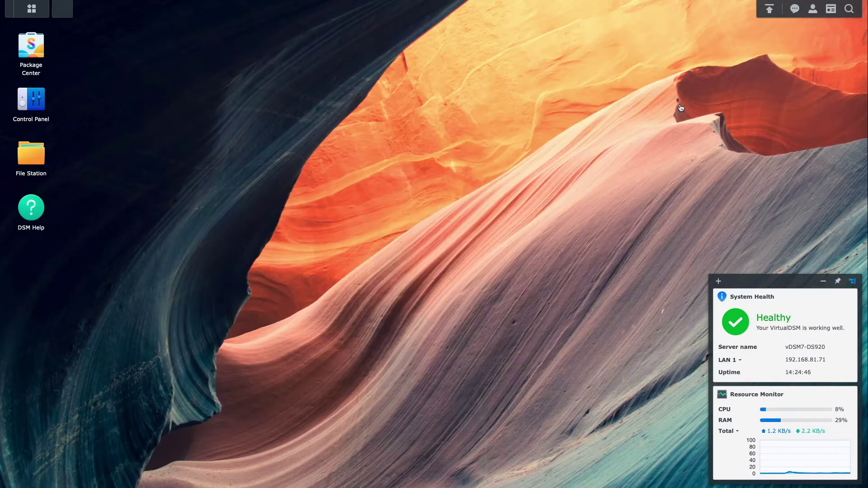
- Generate a sharing link for 2021_09_newsletter.pdf in File Station and copy it
{"action": "left_click", "coordinate": [36, 159]}
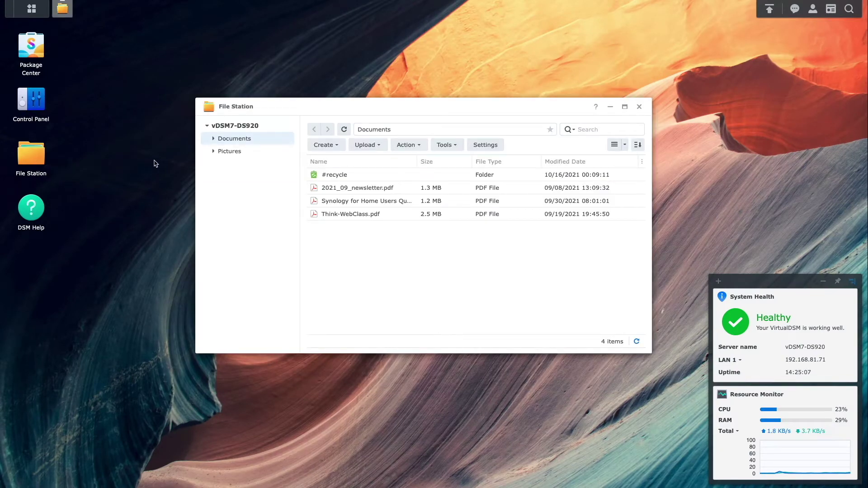
{"action": "right_click", "coordinate": [330, 190]}
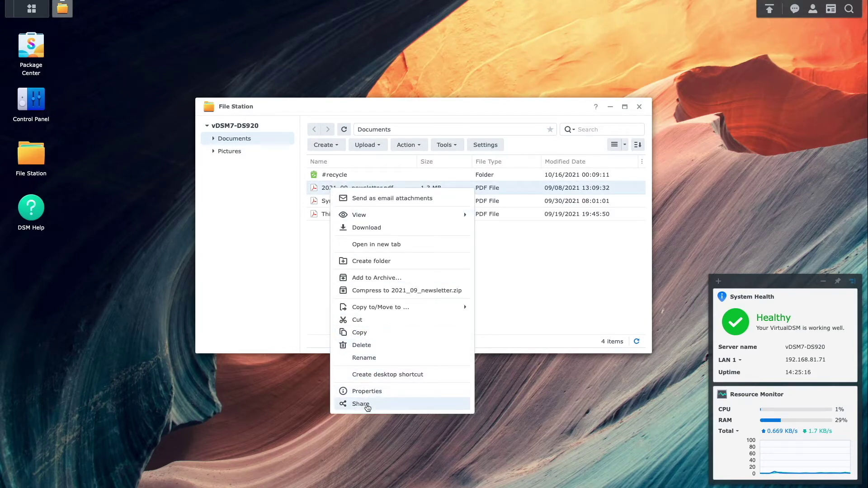
{"action": "left_click", "coordinate": [361, 404]}
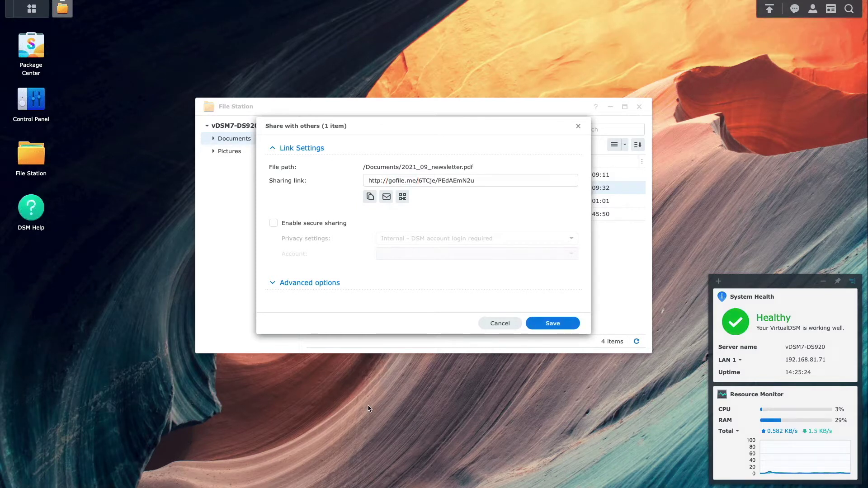
{"action": "left_click", "coordinate": [370, 199]}
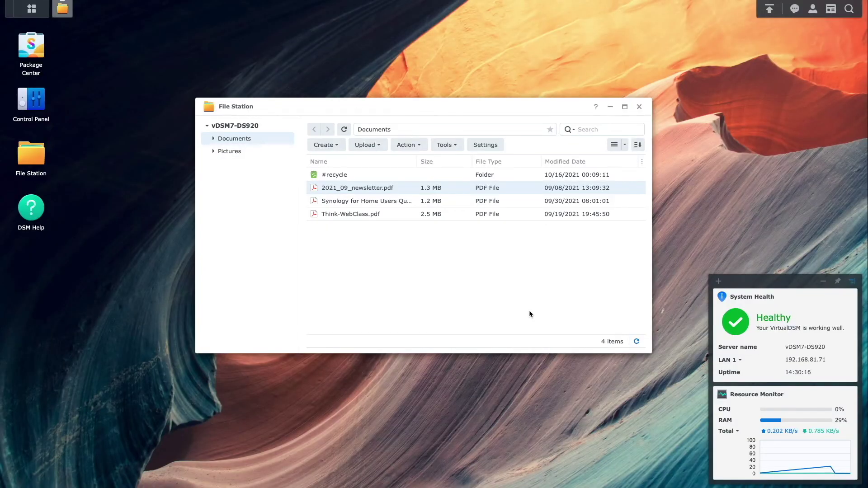
- Connect the Mac to the iPhone's personal hotspot from the Wi-Fi menu
{"action": "left_click", "coordinate": [730, 6]}
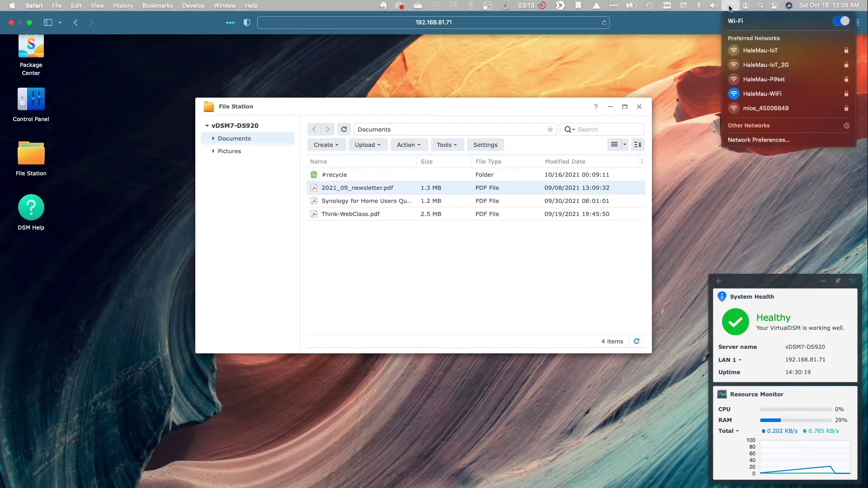
{"action": "left_click", "coordinate": [759, 50]}
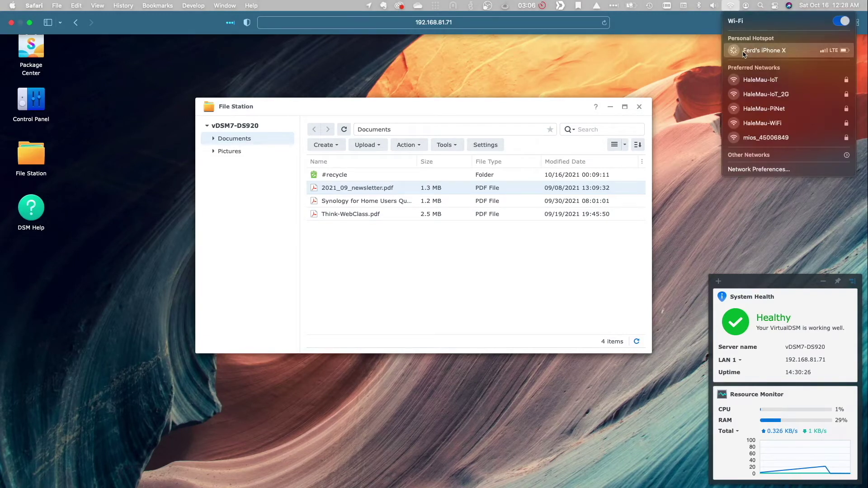
{"action": "left_click", "coordinate": [638, 63]}
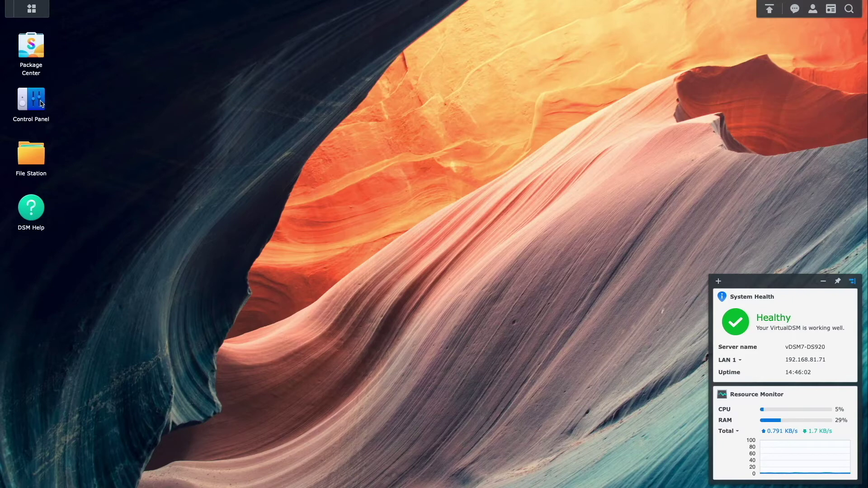
- Turn off QuickConnect in External Access and save the change while moving to DDNS
{"action": "left_click", "coordinate": [41, 104]}
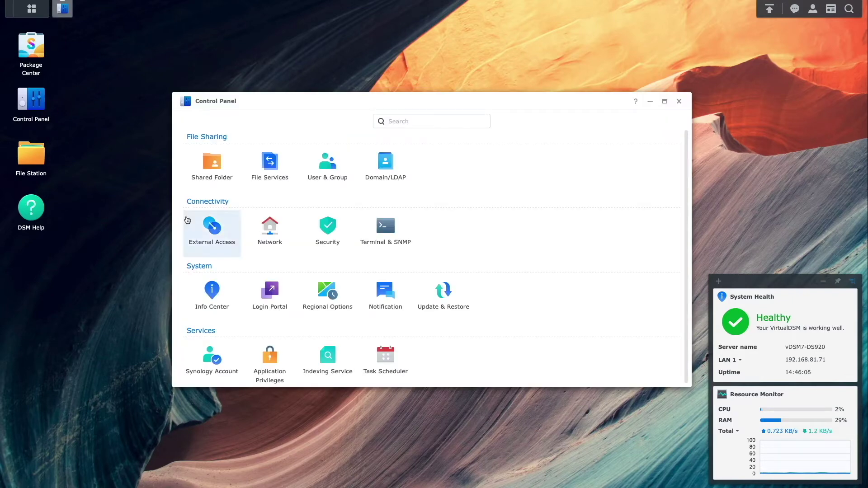
{"action": "left_click", "coordinate": [201, 230]}
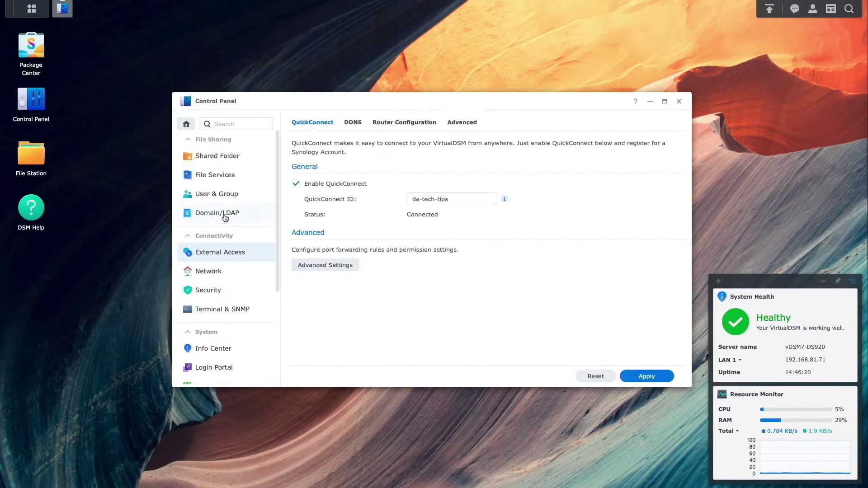
{"action": "left_click", "coordinate": [297, 183]}
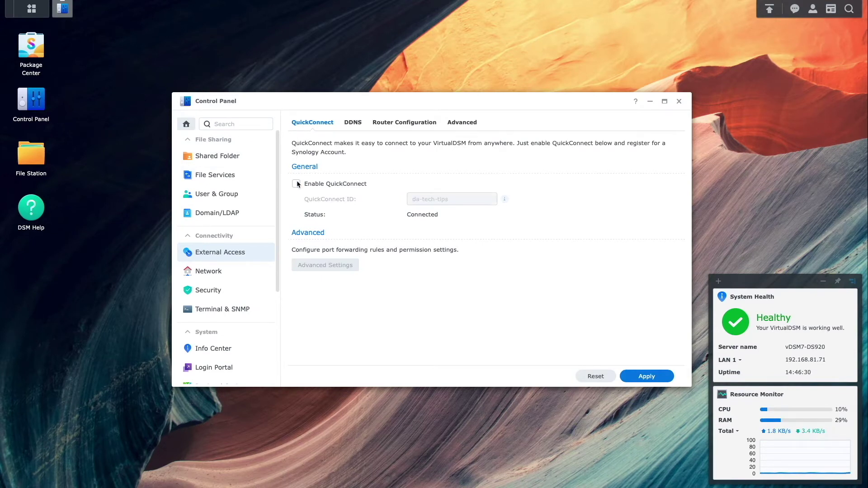
{"action": "left_click", "coordinate": [351, 126]}
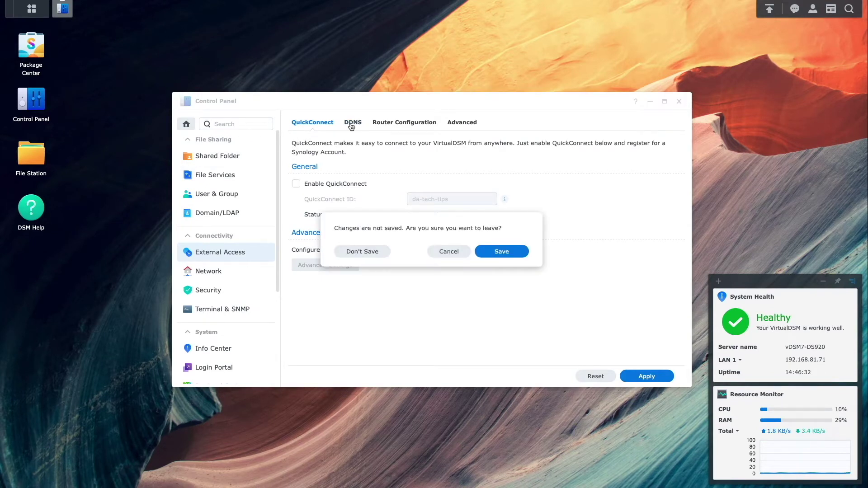
{"action": "left_click", "coordinate": [493, 252]}
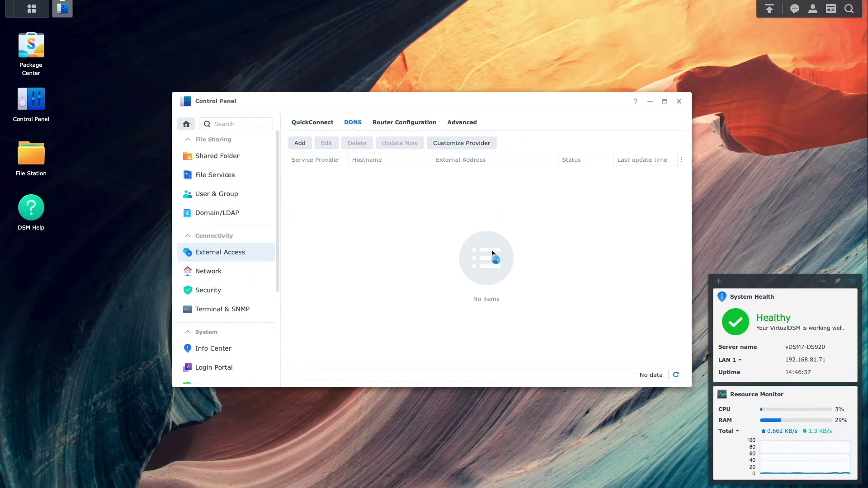
- Add a Synology DDNS entry with hostname 'da-tech-tips'
{"action": "left_click", "coordinate": [302, 143]}
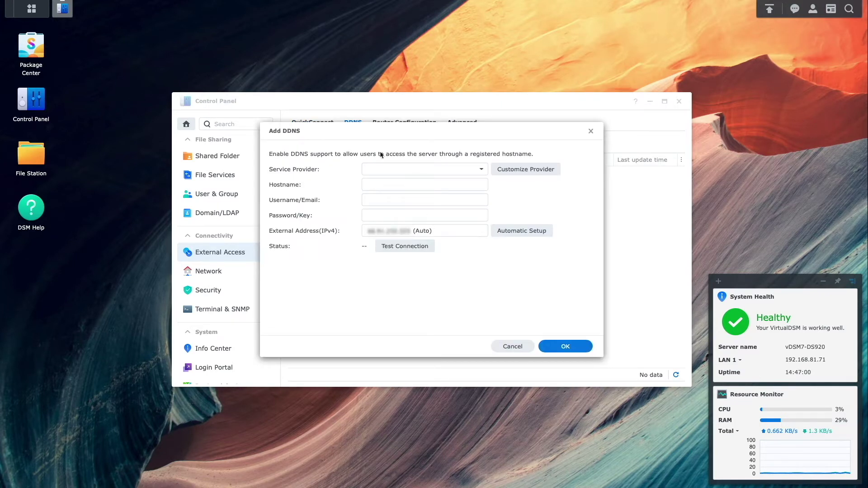
{"action": "left_click", "coordinate": [478, 169]}
{"action": "left_click", "coordinate": [453, 190]}
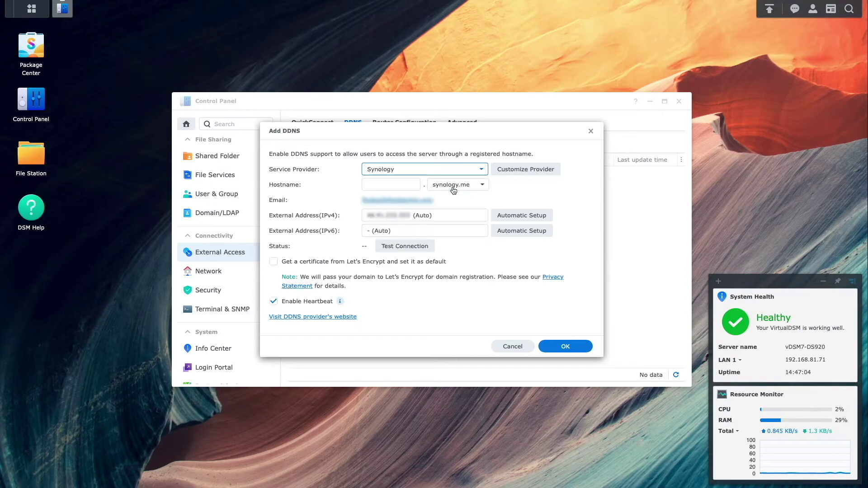
{"action": "left_click", "coordinate": [391, 184]}
{"action": "type", "text": "da-"}
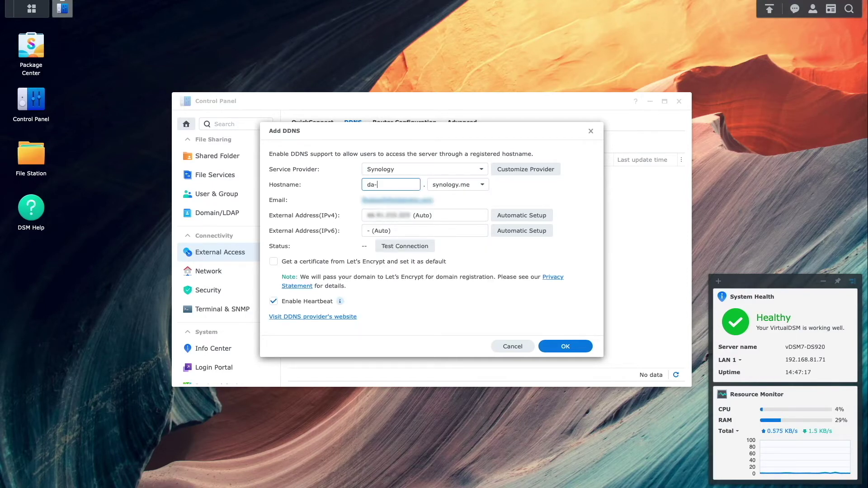
{"action": "type", "text": "tech-tips"}
- Request a default Let's Encrypt certificate, test the connection and confirm the DDNS entry
{"action": "left_click", "coordinate": [273, 262]}
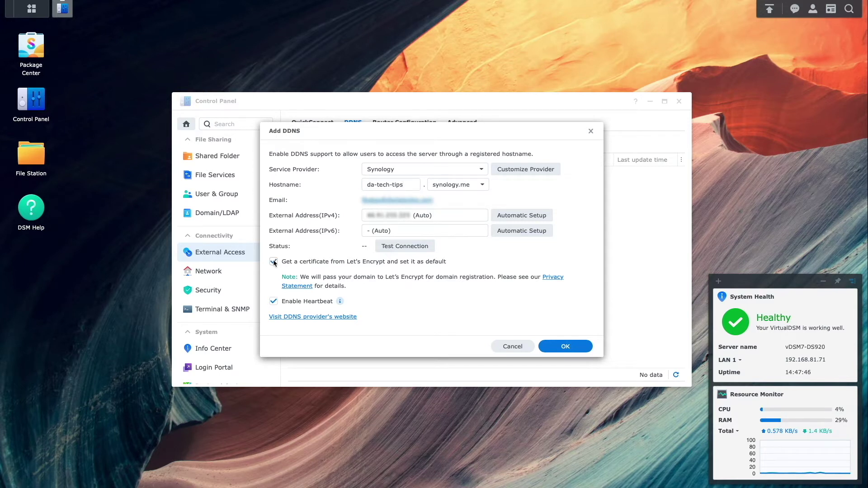
{"action": "left_click", "coordinate": [391, 249]}
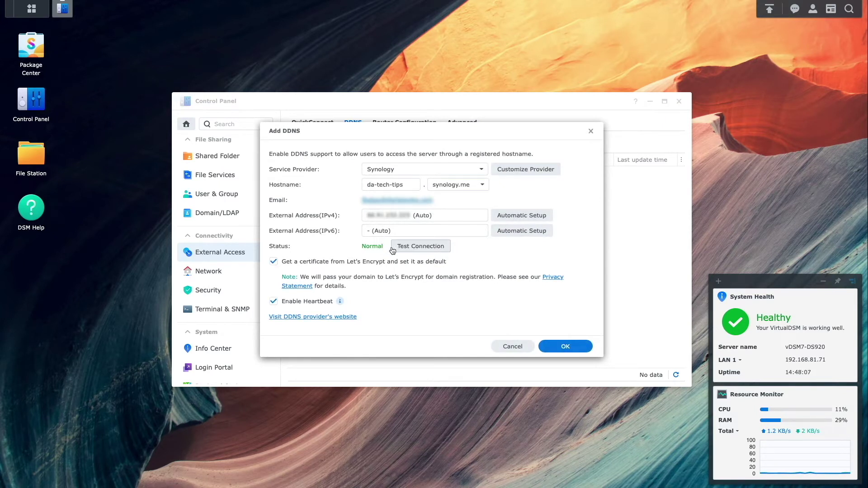
{"action": "left_click", "coordinate": [560, 347]}
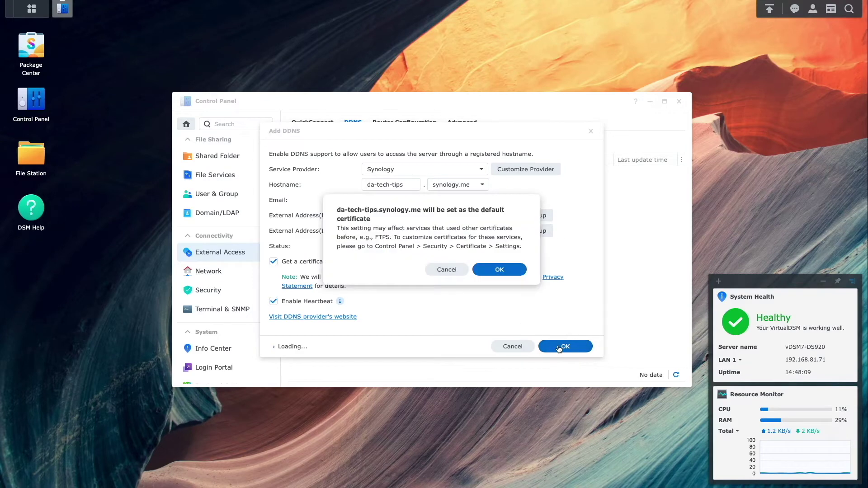
{"action": "left_click", "coordinate": [500, 270]}
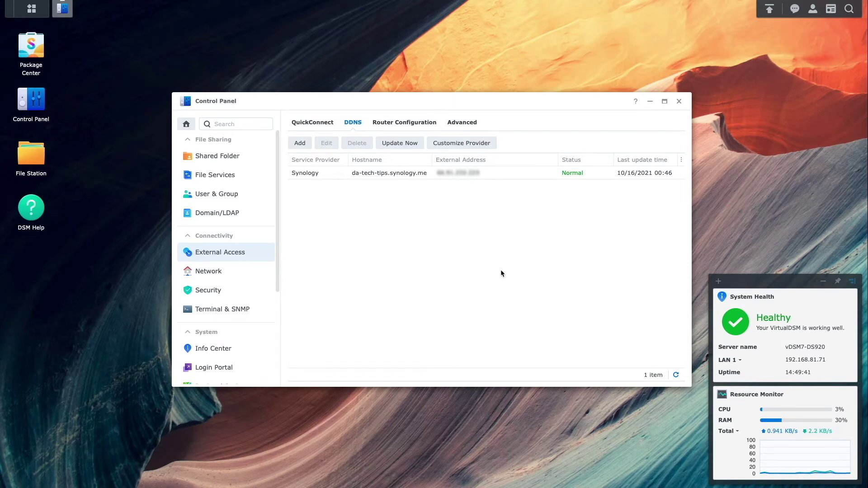
{"action": "left_click", "coordinate": [219, 369]}
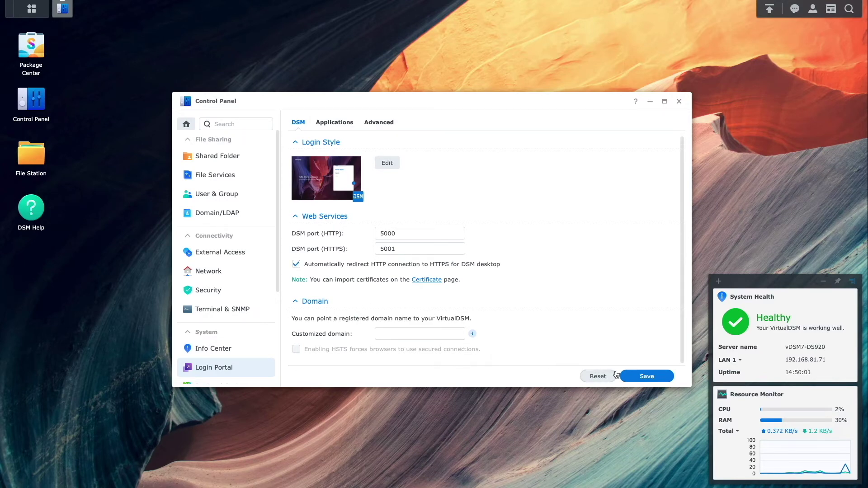
- Save the Login Portal settings and wait for the web server to restart
{"action": "left_click", "coordinate": [635, 379]}
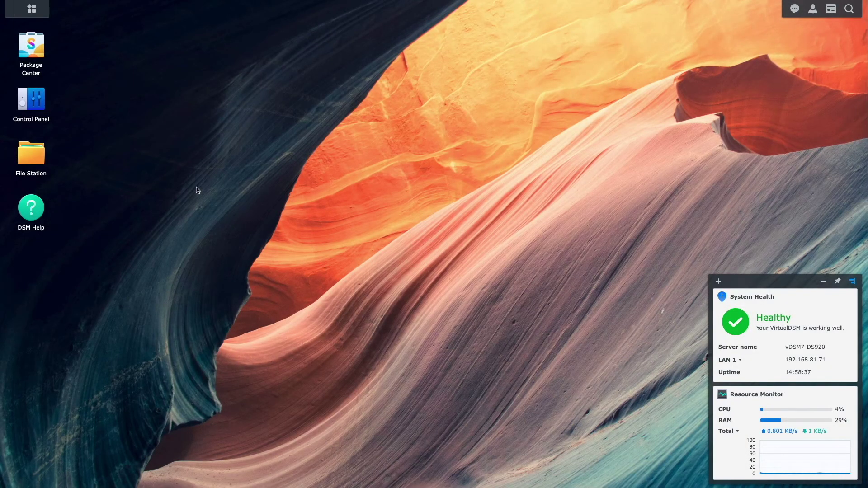
- Share Pics_Folder1 from Pictures, copy its sharing link and save the link settings
{"action": "left_click", "coordinate": [42, 158]}
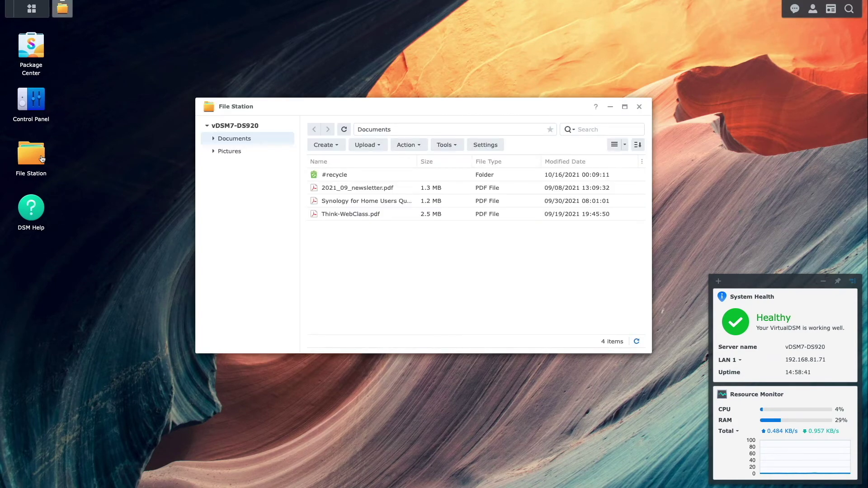
{"action": "left_click", "coordinate": [234, 152]}
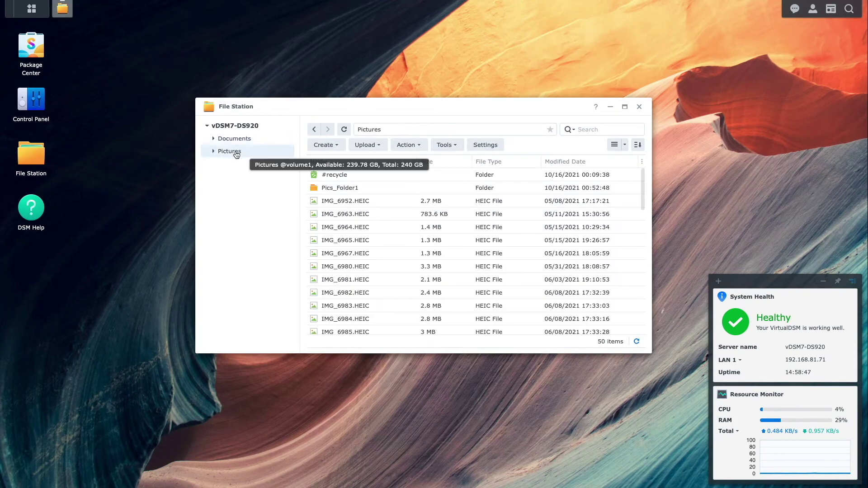
{"action": "right_click", "coordinate": [332, 189]}
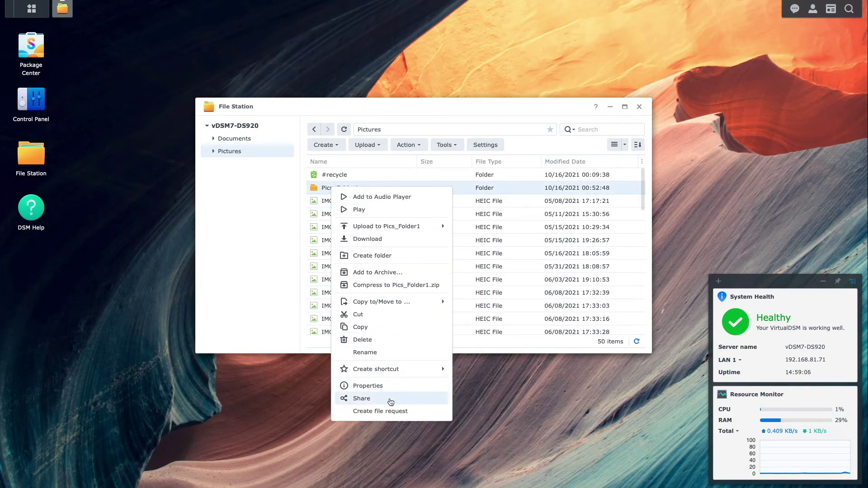
{"action": "left_click", "coordinate": [389, 400]}
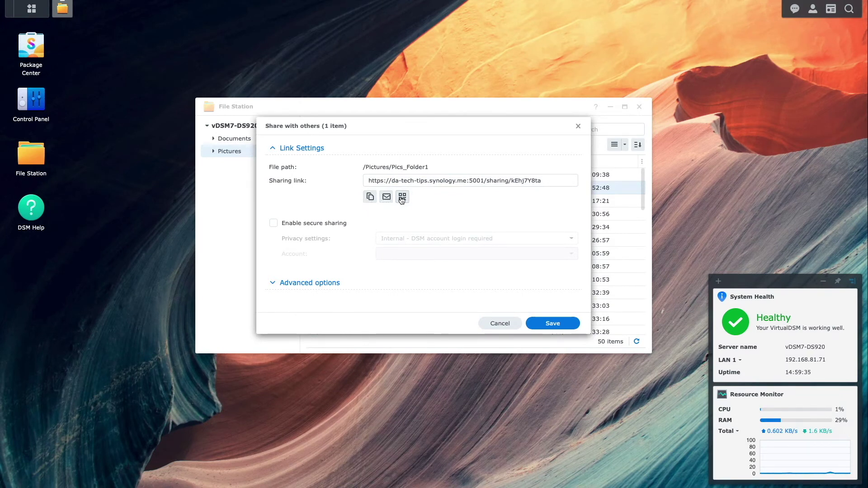
{"action": "left_click", "coordinate": [370, 197]}
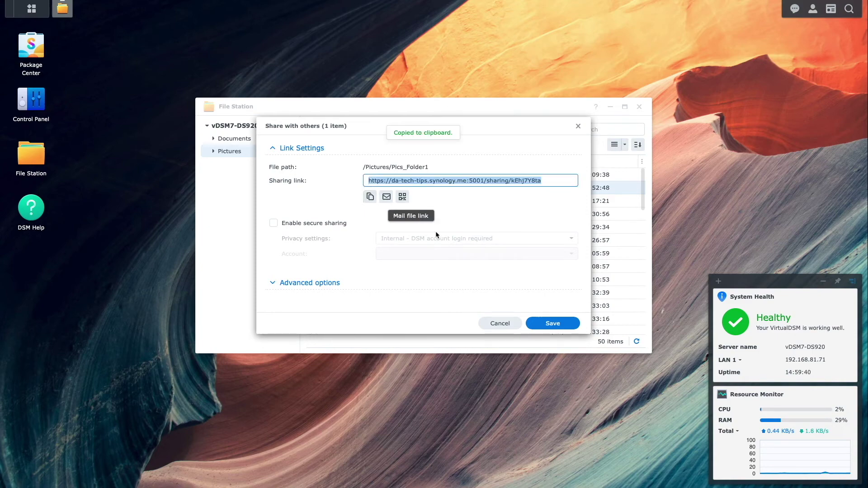
{"action": "left_click", "coordinate": [551, 321]}
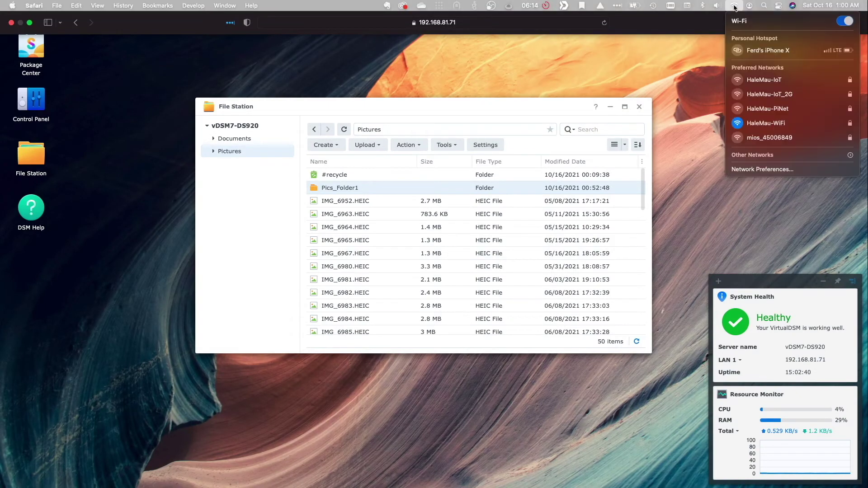
- Join the phone's hotspot and load the copied Pics_Folder1 link in a new Safari tab
{"action": "left_click", "coordinate": [757, 48]}
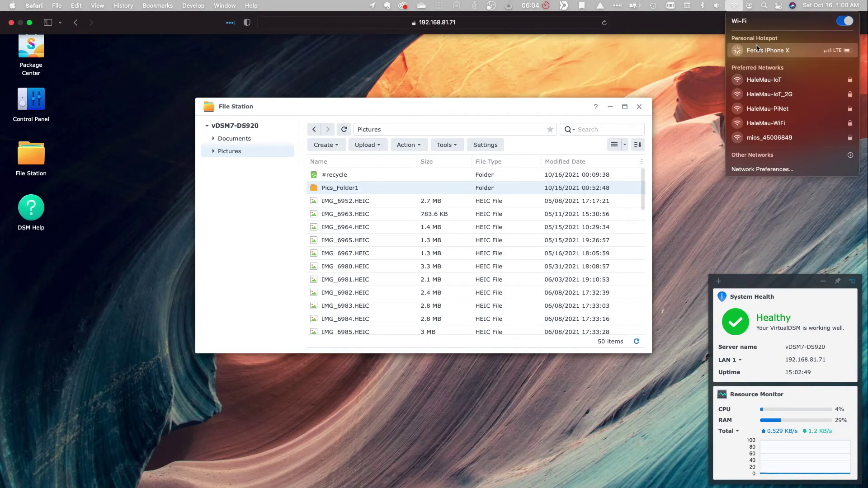
{"action": "left_click", "coordinate": [660, 65]}
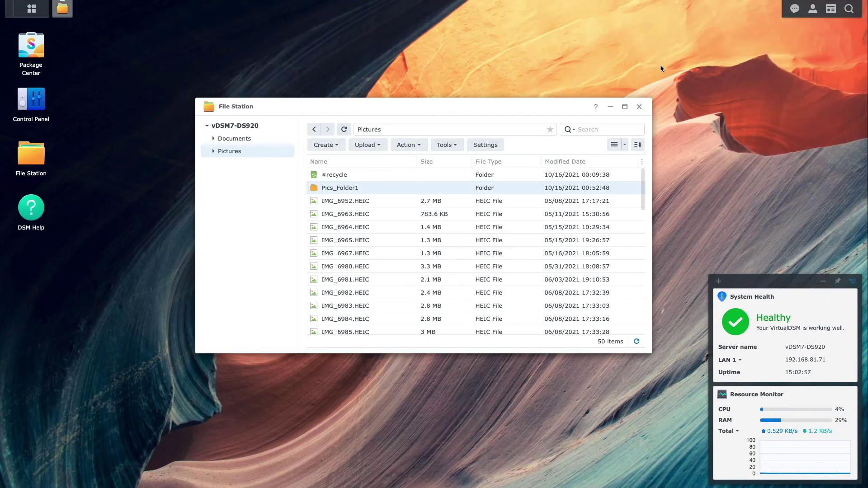
{"action": "key", "text": "super+t"}
{"action": "key", "text": "super+v"}
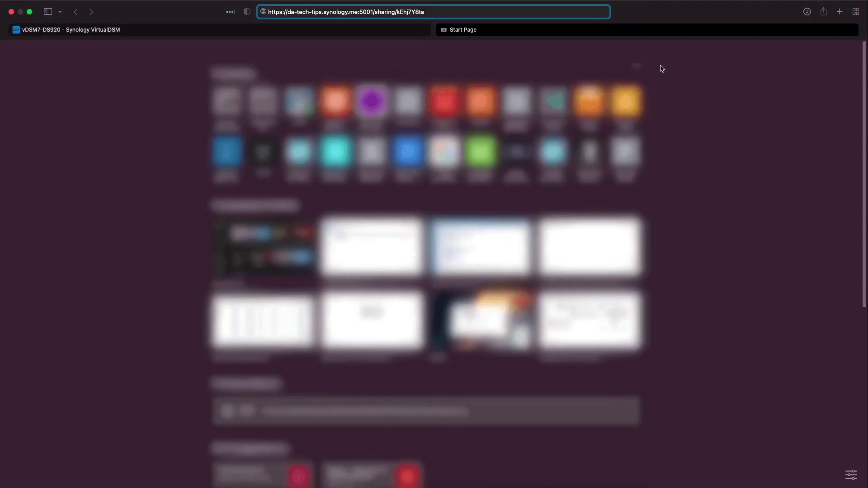
{"action": "key", "text": "Return"}
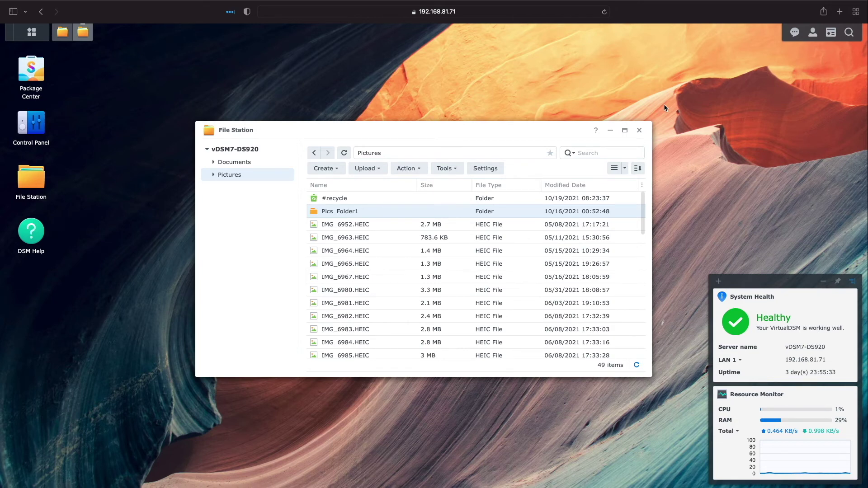
- Open the sharing link dialog for 2021_09_newsletter.pdf in Documents
{"action": "left_click", "coordinate": [241, 166]}
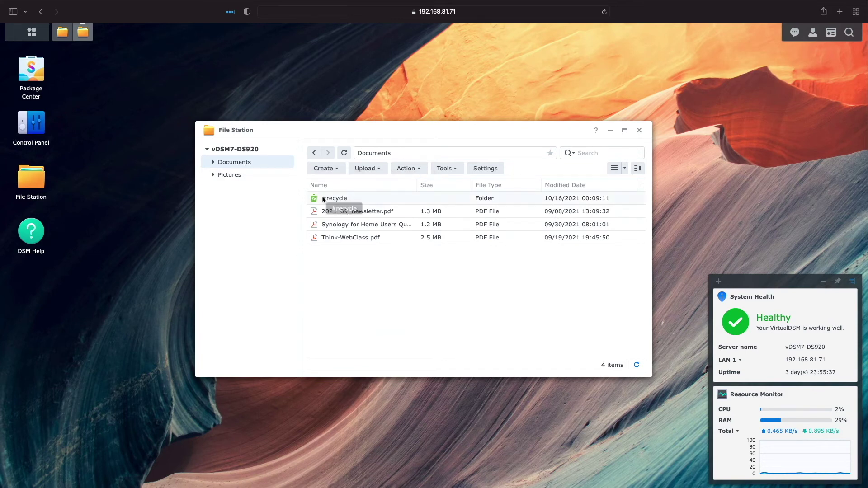
{"action": "right_click", "coordinate": [354, 212]}
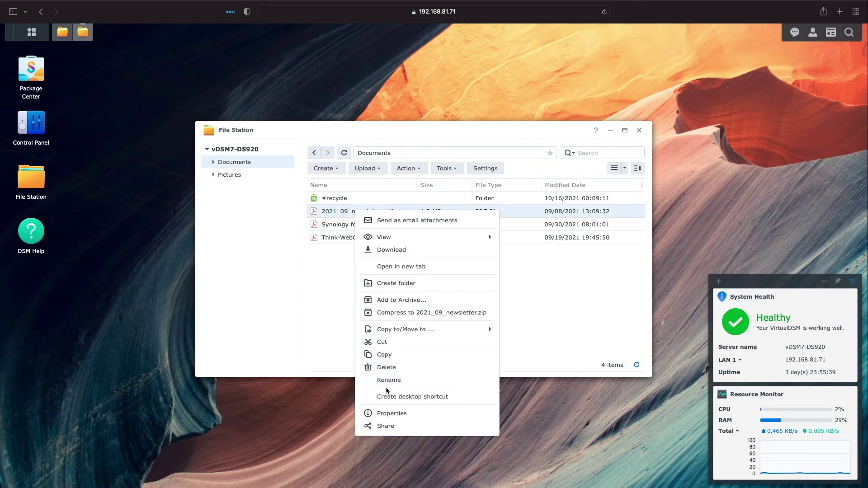
{"action": "left_click", "coordinate": [391, 426]}
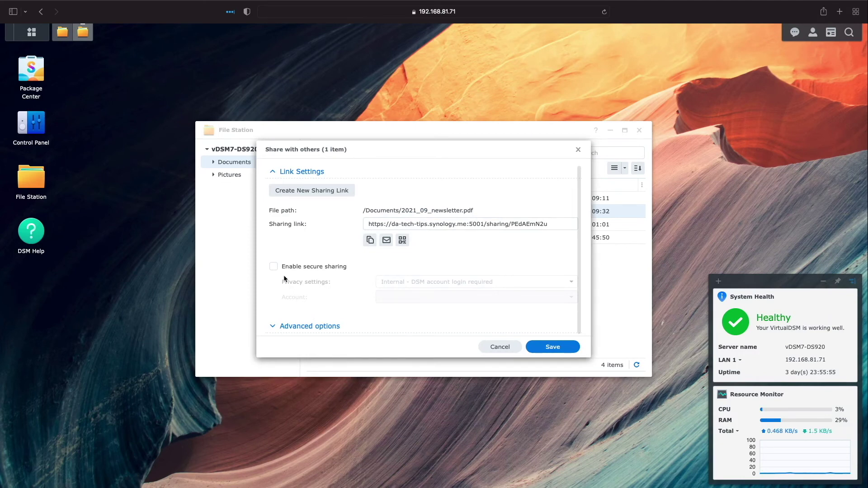
- Enable secure sharing and try restricting the link to one DSM user account
{"action": "left_click", "coordinate": [275, 267]}
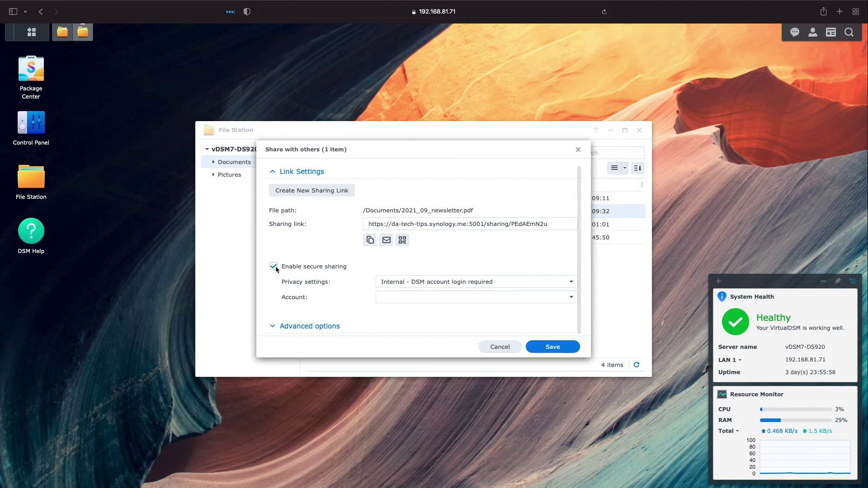
{"action": "left_click", "coordinate": [400, 296]}
{"action": "left_click", "coordinate": [571, 299]}
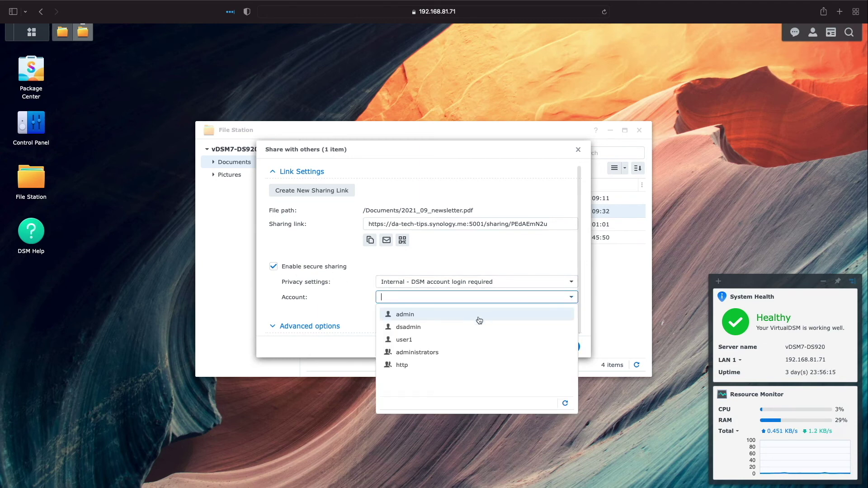
{"action": "left_click", "coordinate": [475, 340]}
{"action": "left_click", "coordinate": [360, 297]}
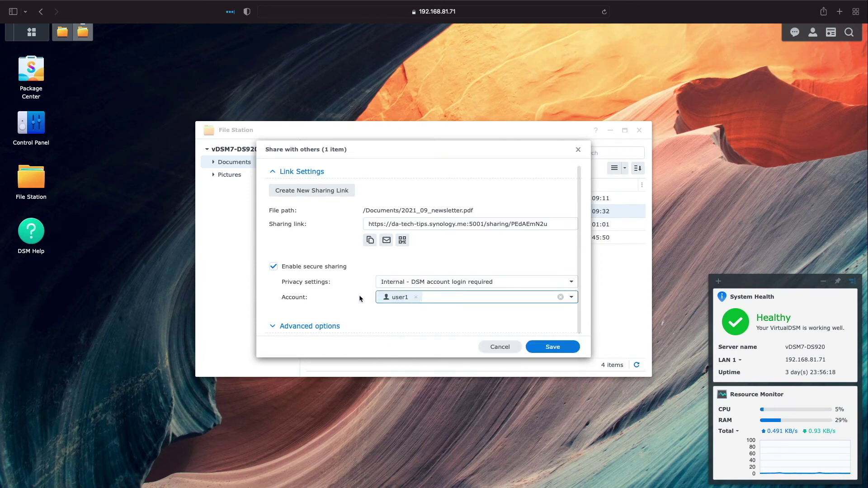
- Set privacy to Public - password protection and enter a link password
{"action": "left_click", "coordinate": [398, 283]}
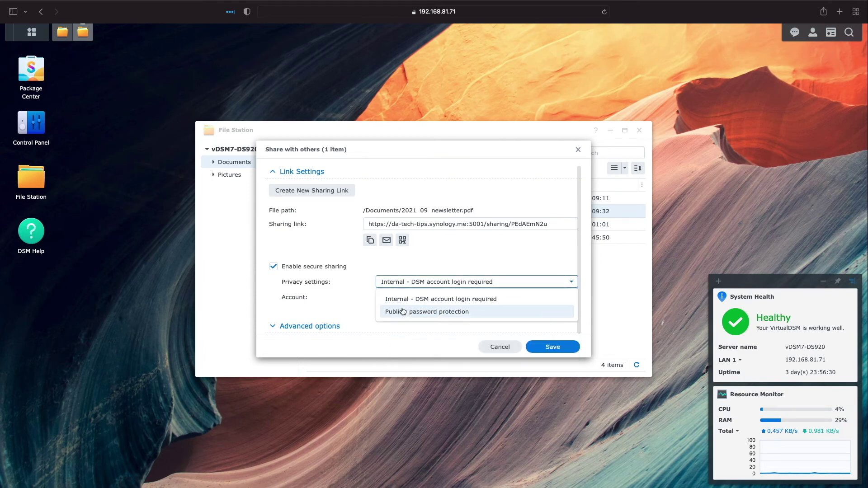
{"action": "left_click", "coordinate": [403, 311]}
{"action": "left_click", "coordinate": [403, 299]}
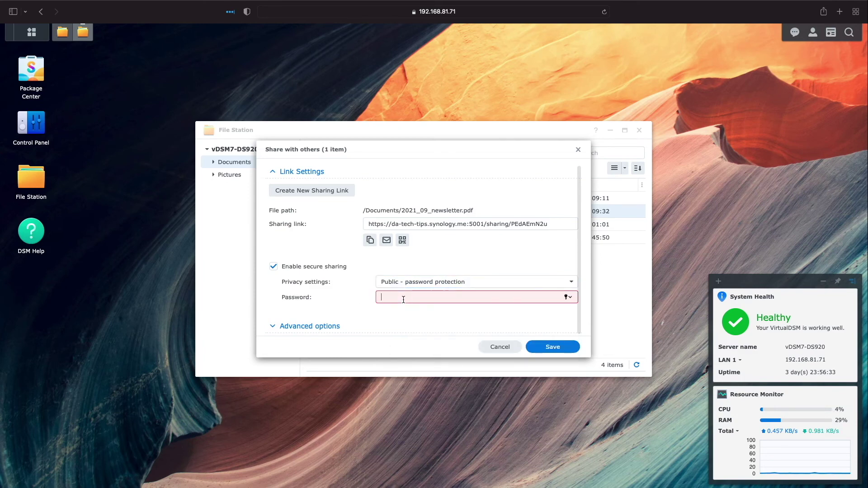
{"action": "type", "text": "••••••••••"}
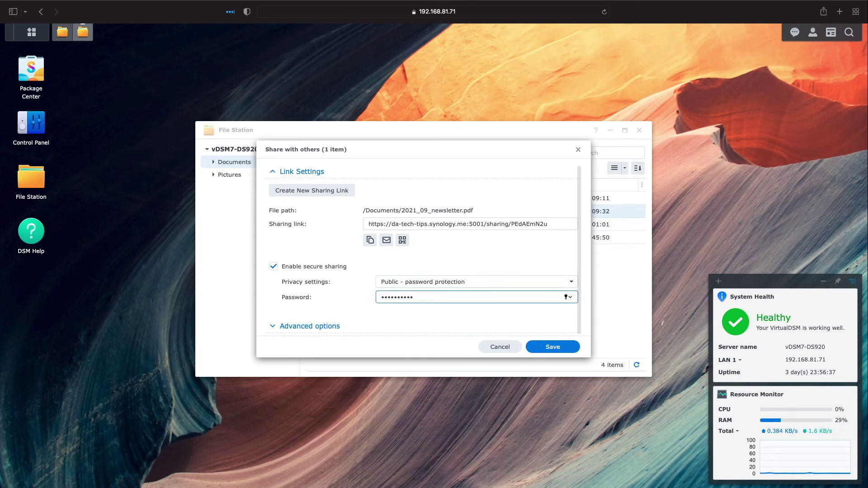
- Make the newsletter link valid from October 24 to October 31, 2021 at 09:53
{"action": "left_click", "coordinate": [329, 326]}
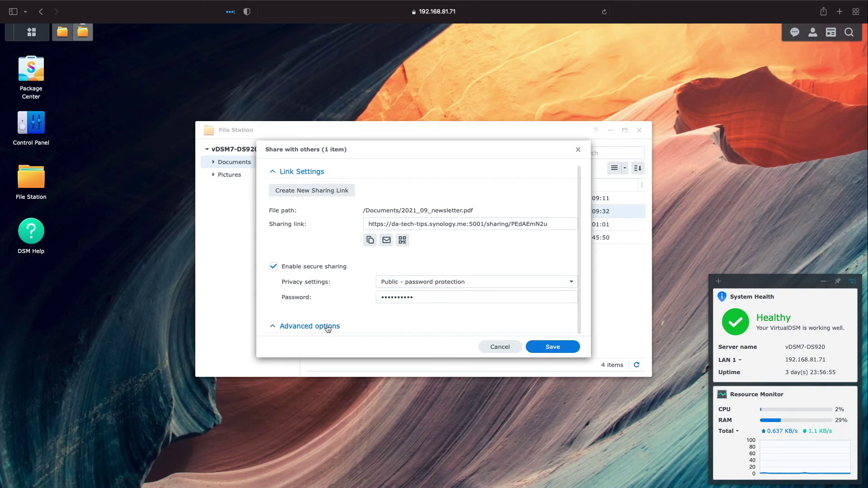
{"action": "scroll", "coordinate": [329, 326], "scroll_direction": "down", "scroll_amount": 4}
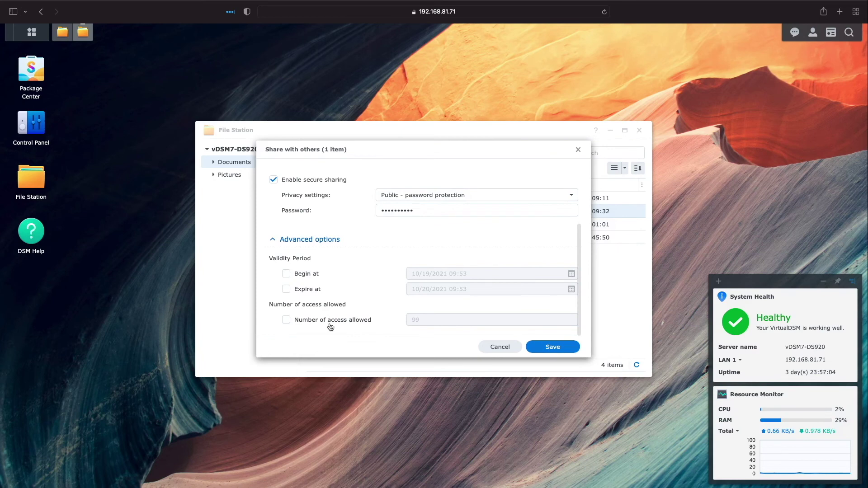
{"action": "left_click", "coordinate": [287, 274]}
{"action": "left_click", "coordinate": [286, 274]}
{"action": "left_click", "coordinate": [286, 289]}
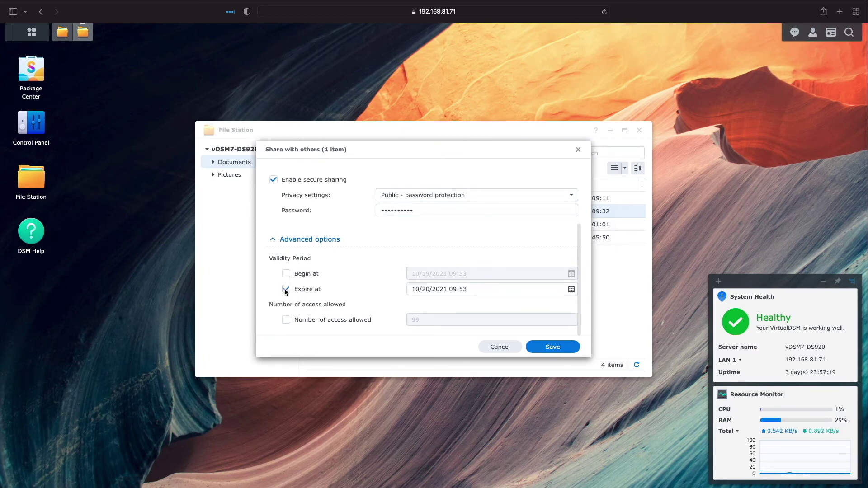
{"action": "left_click", "coordinate": [287, 274]}
{"action": "left_click", "coordinate": [571, 273]}
{"action": "left_click", "coordinate": [467, 387]}
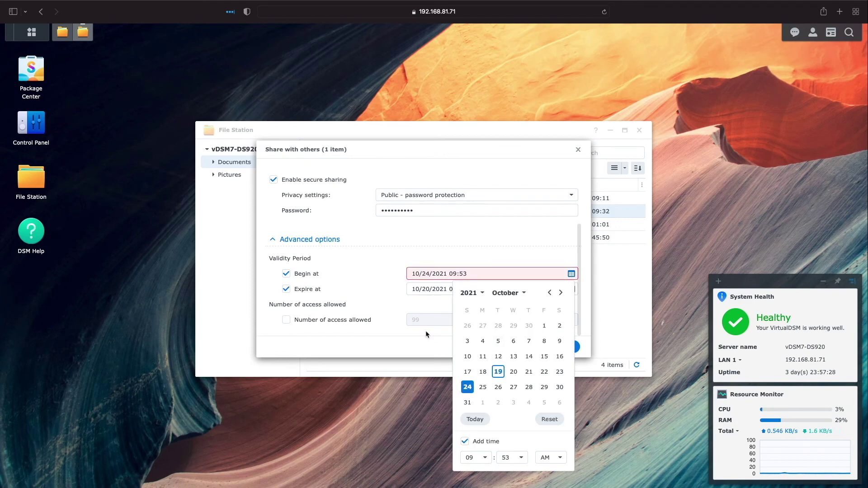
{"action": "left_click", "coordinate": [428, 291]}
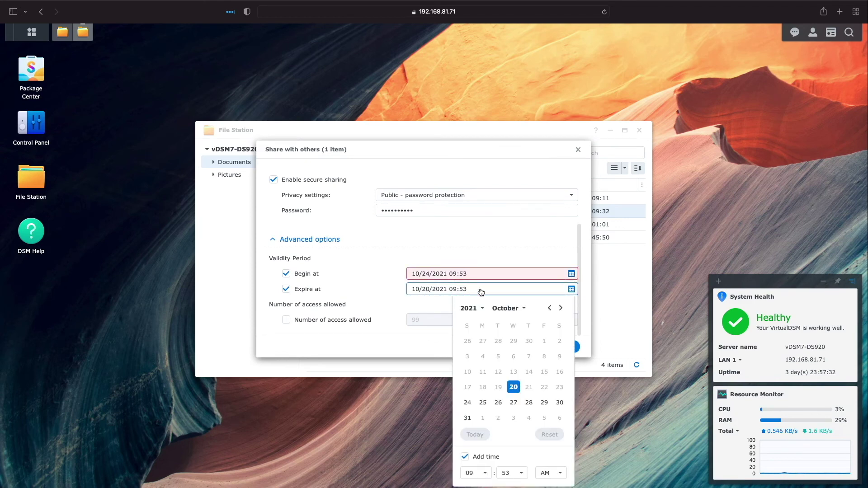
{"action": "left_click", "coordinate": [472, 420]}
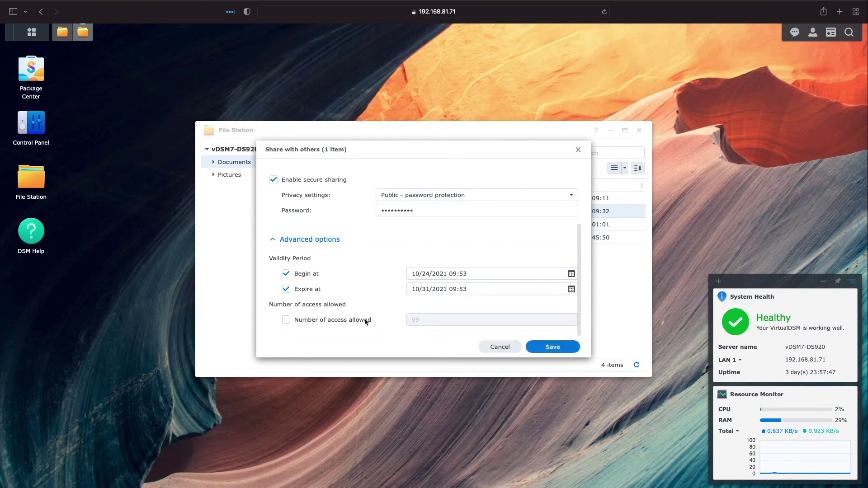
- Limit the link to 20 accesses and save the sharing settings
{"action": "left_click", "coordinate": [366, 322]}
{"action": "double_click", "coordinate": [416, 319]}
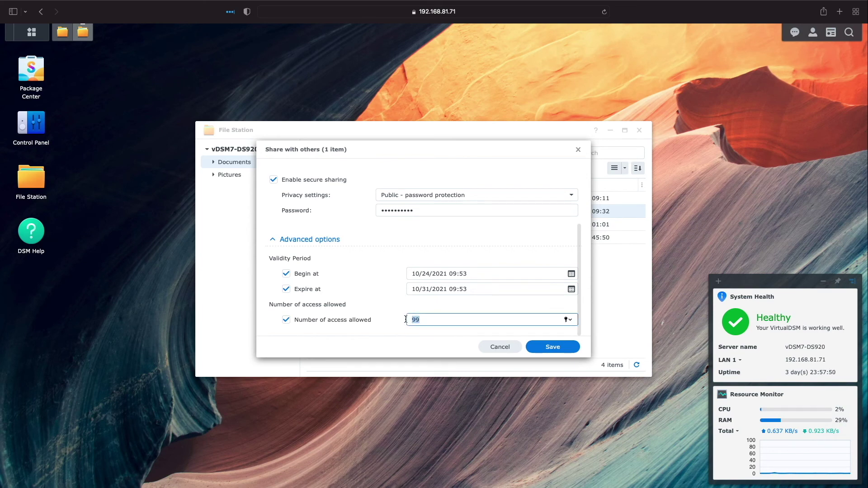
{"action": "type", "text": "20"}
{"action": "left_click", "coordinate": [560, 348]}
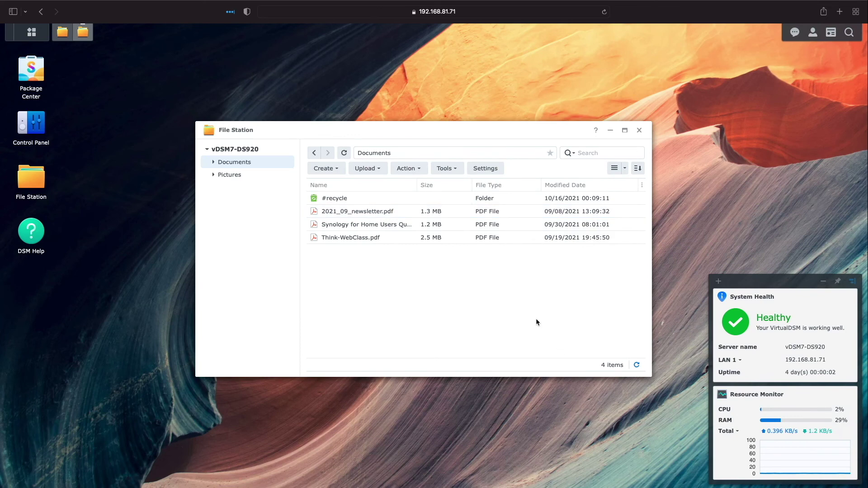
- In Shared Links Manager, review Pics_Folder1's advanced link settings and cancel without changes
{"action": "left_click", "coordinate": [454, 170]}
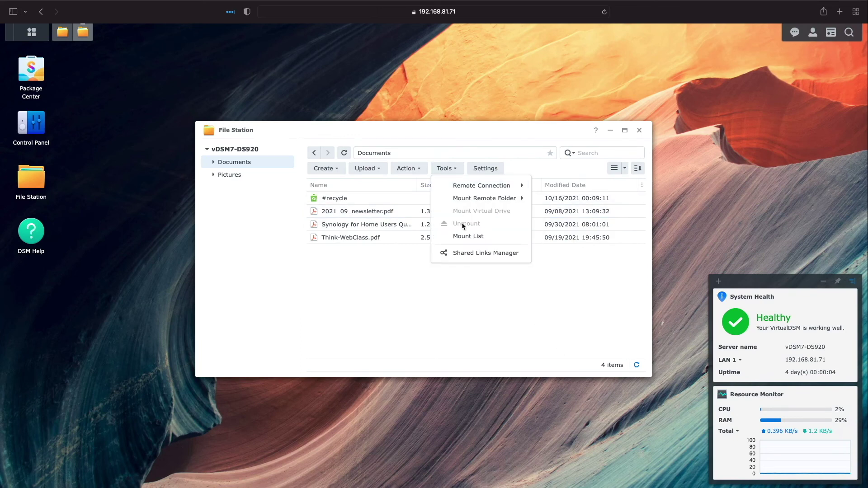
{"action": "left_click", "coordinate": [470, 253]}
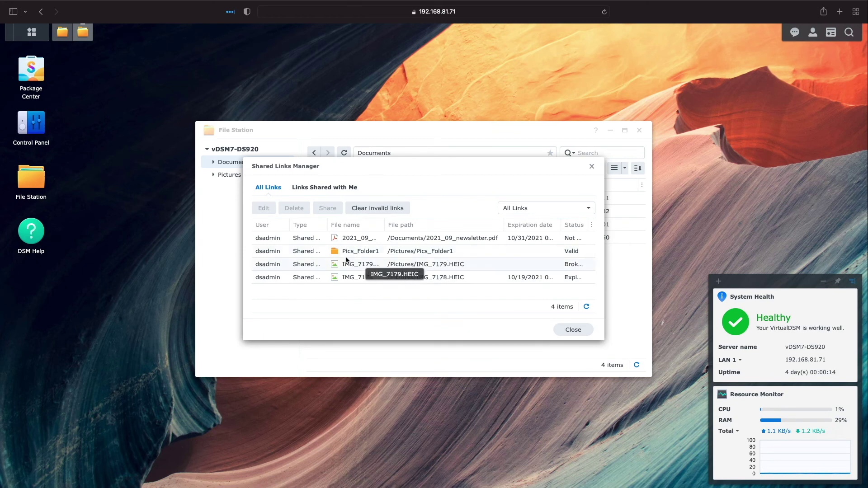
{"action": "left_click", "coordinate": [309, 253]}
{"action": "left_click", "coordinate": [262, 208]}
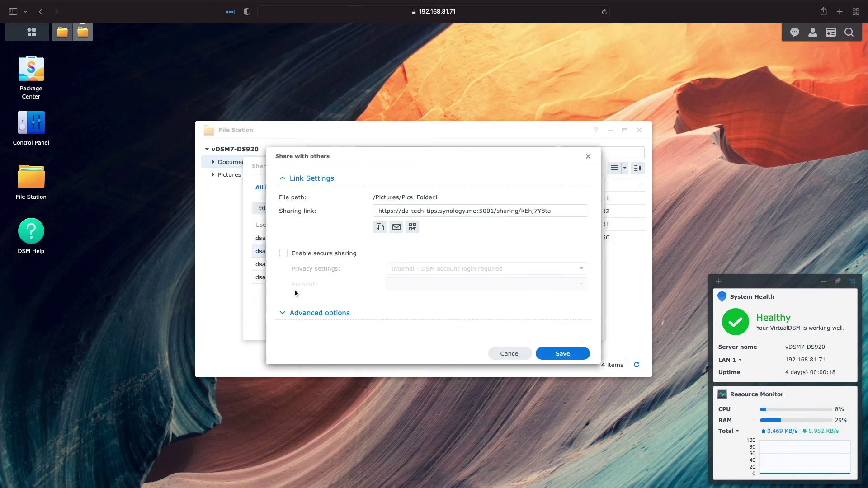
{"action": "left_click", "coordinate": [287, 313]}
{"action": "scroll", "coordinate": [287, 314], "scroll_direction": "down", "scroll_amount": 3}
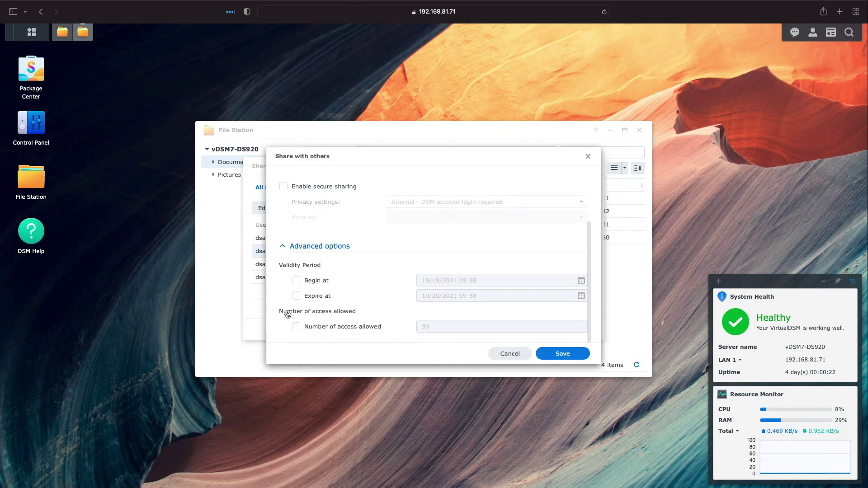
{"action": "left_click", "coordinate": [502, 354]}
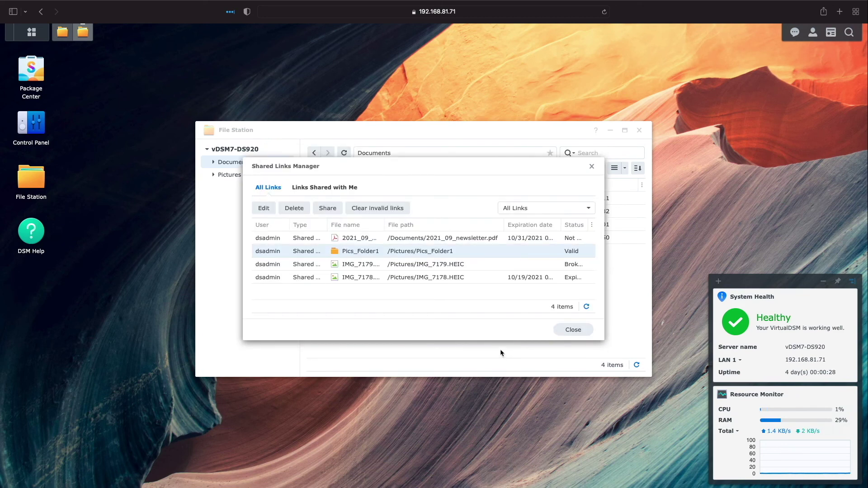
- Delete the 2021_09_newsletter.pdf shared link
{"action": "left_click", "coordinate": [308, 238]}
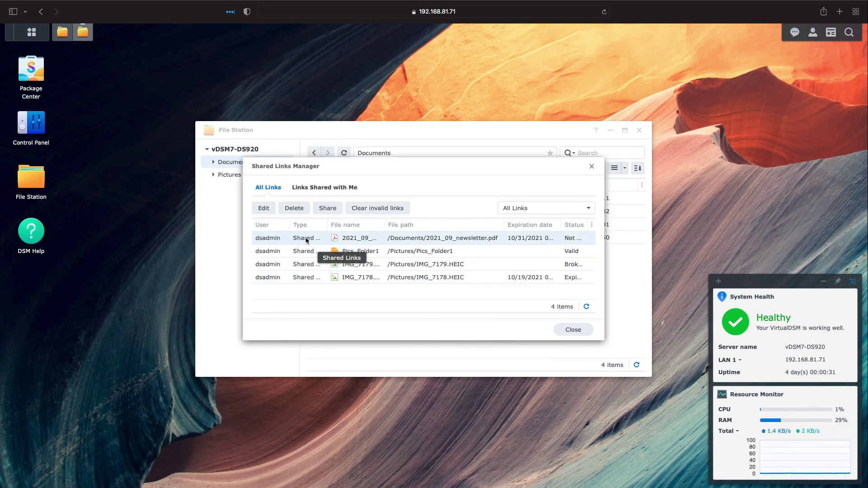
{"action": "left_click", "coordinate": [299, 212]}
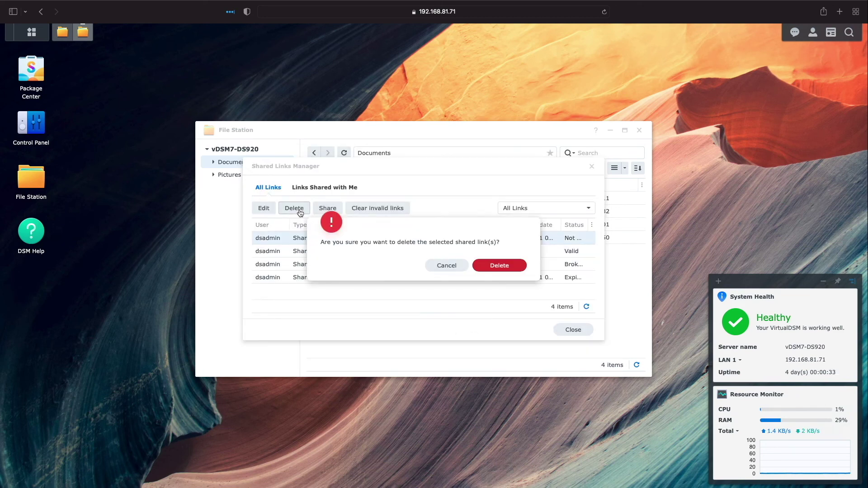
{"action": "left_click", "coordinate": [503, 265]}
- View Pics_Folder1's sharing URL, then close the window
{"action": "left_click", "coordinate": [321, 240]}
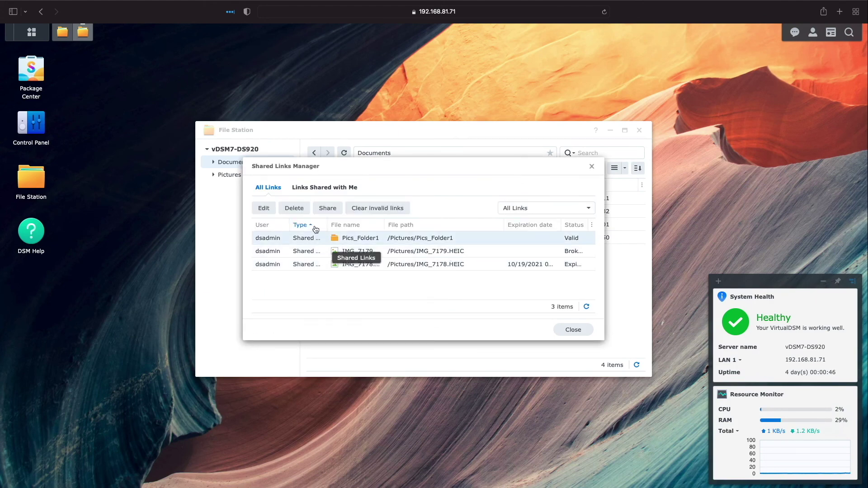
{"action": "left_click", "coordinate": [328, 208]}
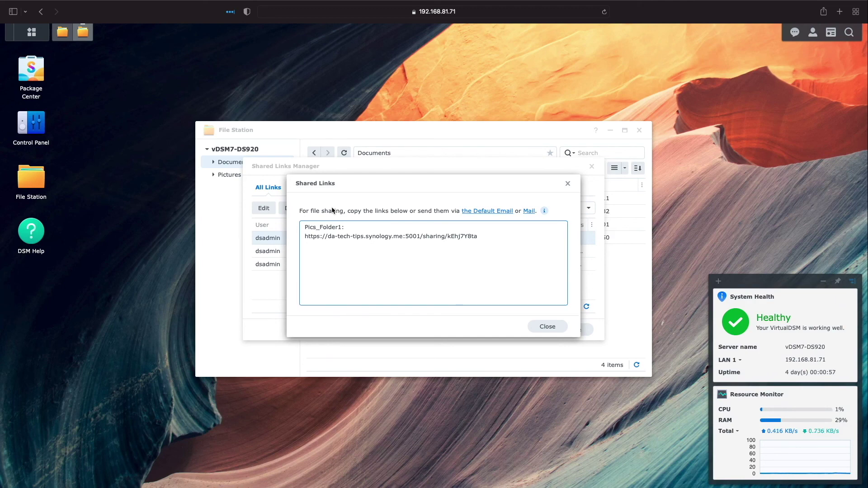
{"action": "left_click", "coordinate": [537, 328]}
- Clear the broken and expired image links, leaving only Pics_Folder1
{"action": "left_click_drag", "start_coordinate": [557, 224], "coordinate": [543, 225]}
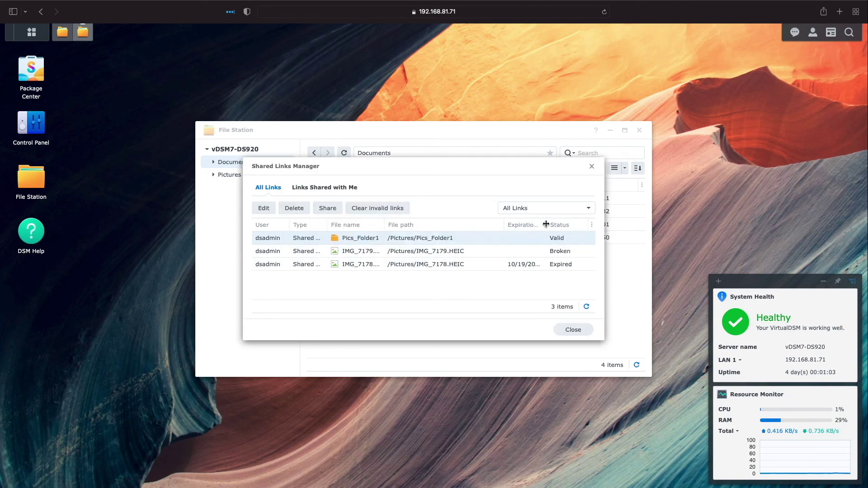
{"action": "left_click", "coordinate": [395, 212]}
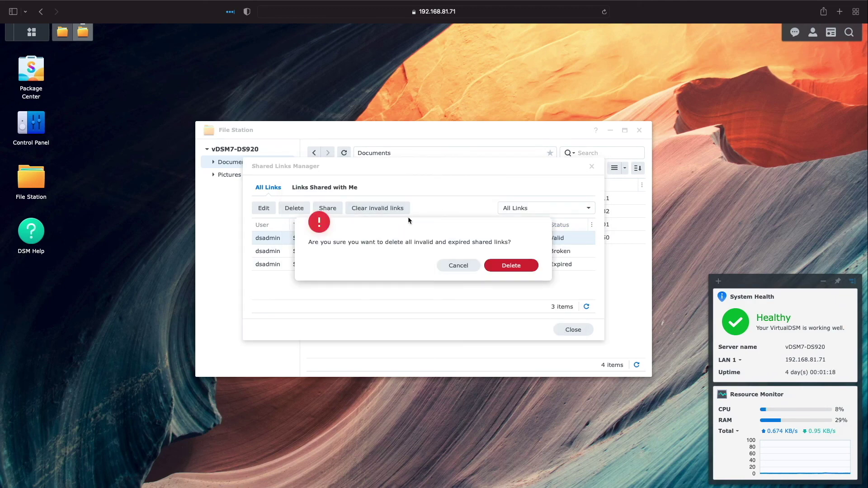
{"action": "left_click", "coordinate": [497, 268]}
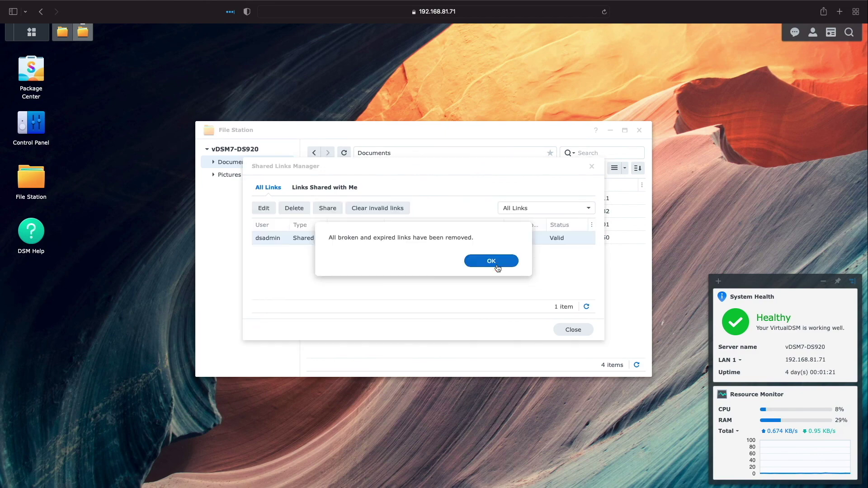
{"action": "left_click", "coordinate": [491, 262]}
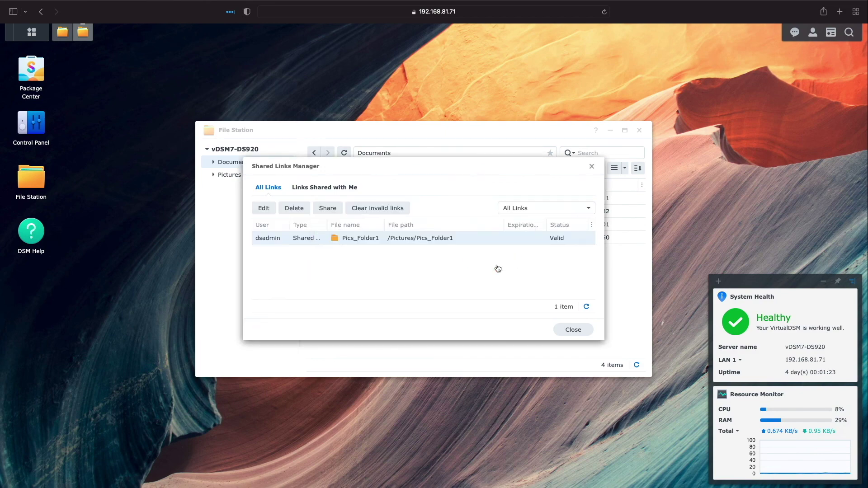